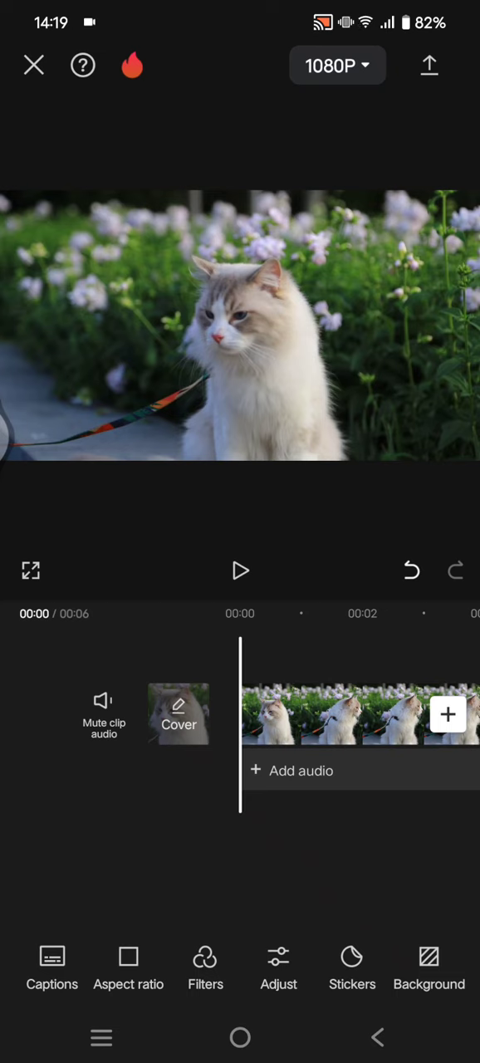
Step: Scrub the cat clip to four seconds and back, then switch export settings to GIF
left_click_drag(374, 714, 125, 715)
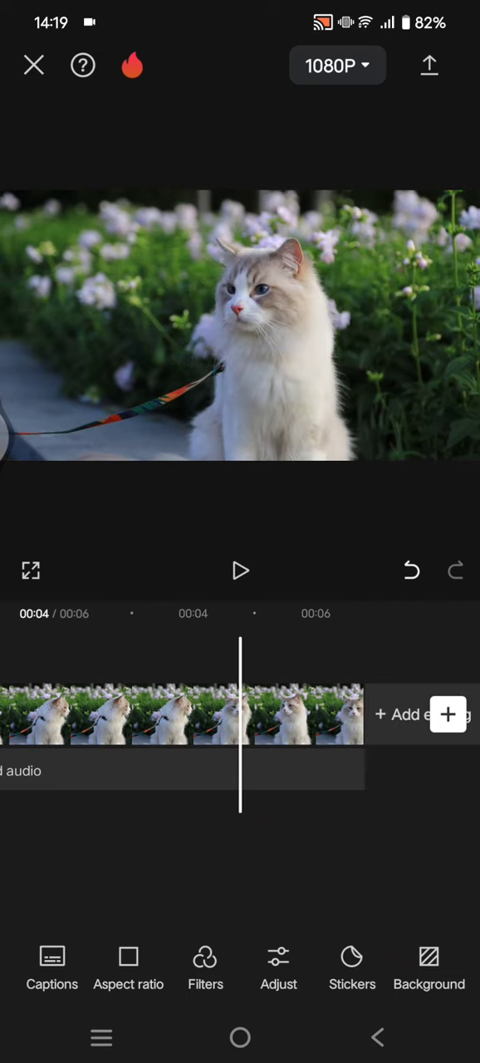
left_click_drag(65, 818, 315, 818)
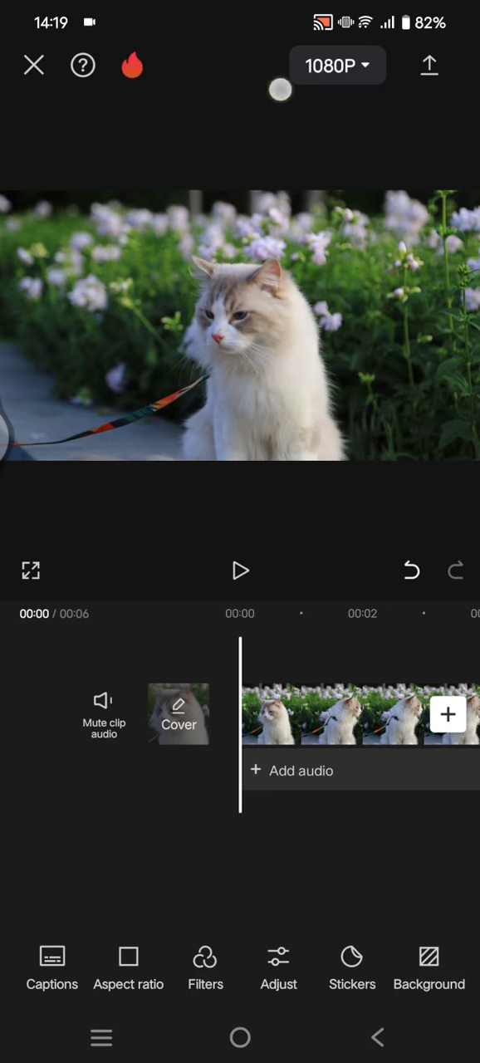
left_click(337, 67)
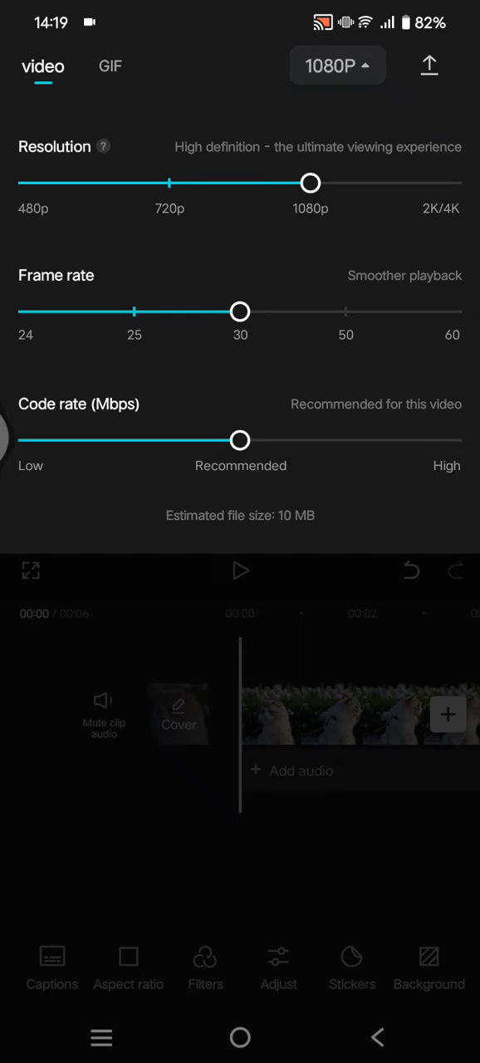
left_click(111, 67)
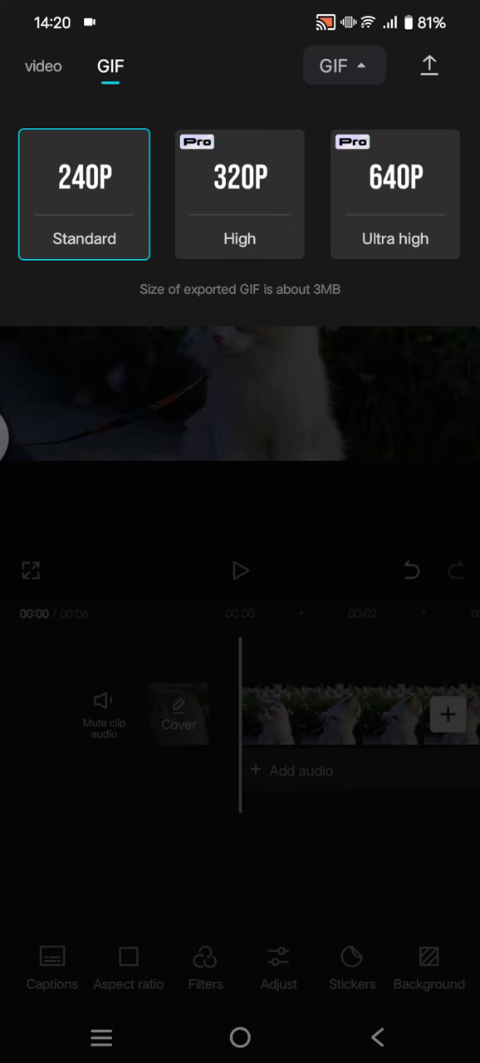
Step: Browse the higher GIF quality options, keeping 240P Standard at about 3MB
left_click_drag(208, 200, 433, 222)
Step: Start exporting the cat clip as a 240P Standard GIF
left_click(429, 66)
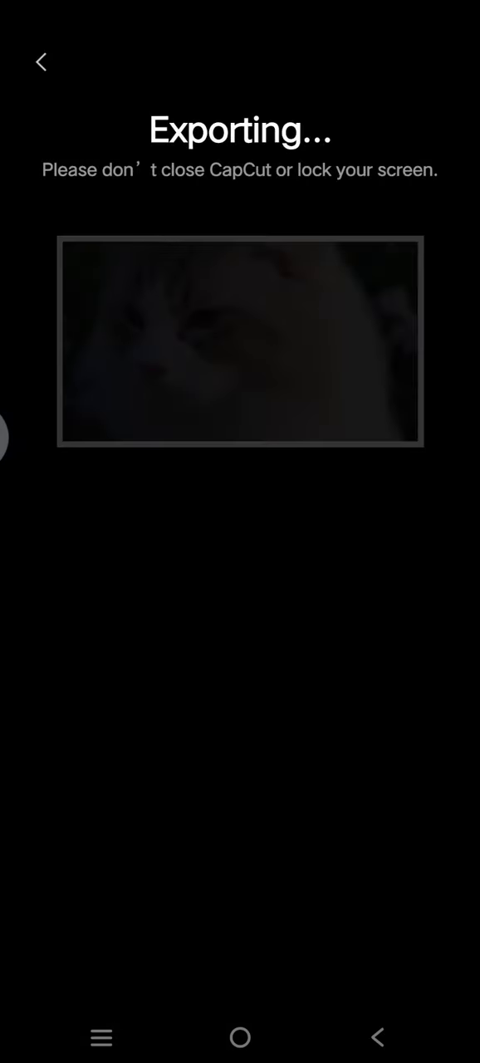